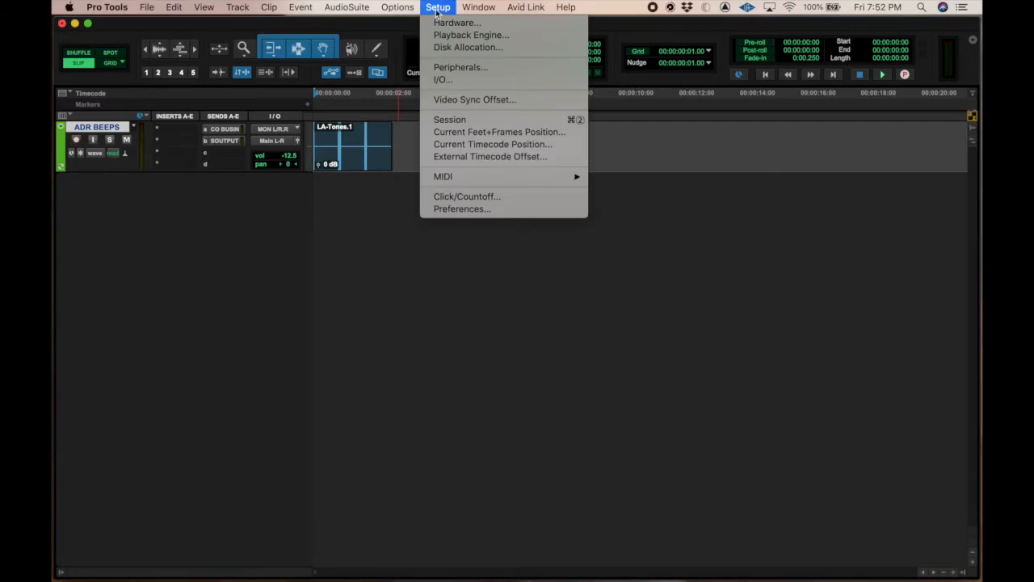
# Check the Playback Engine settings and close the dialog.
pyautogui.click(442, 36)
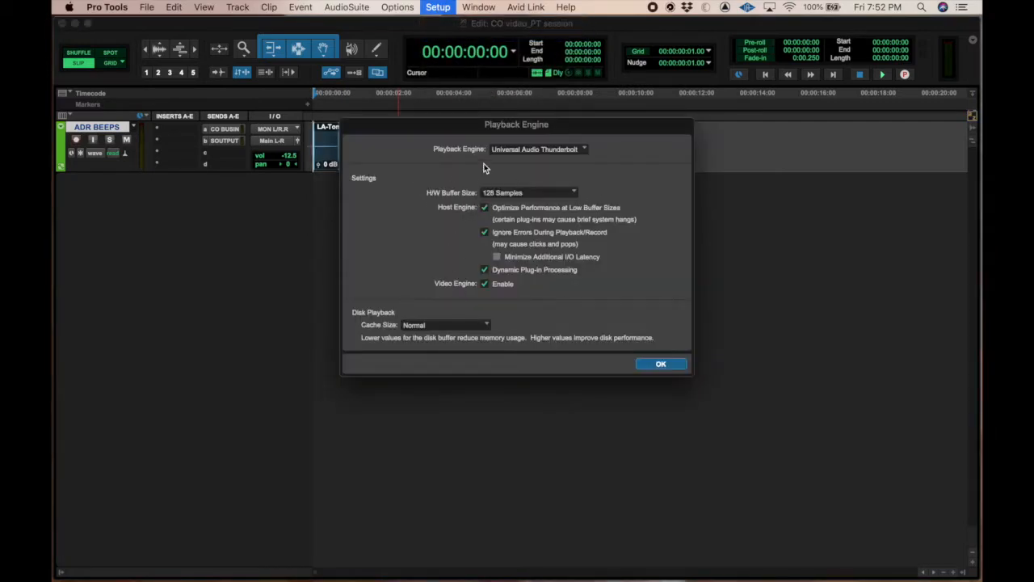
pyautogui.click(660, 362)
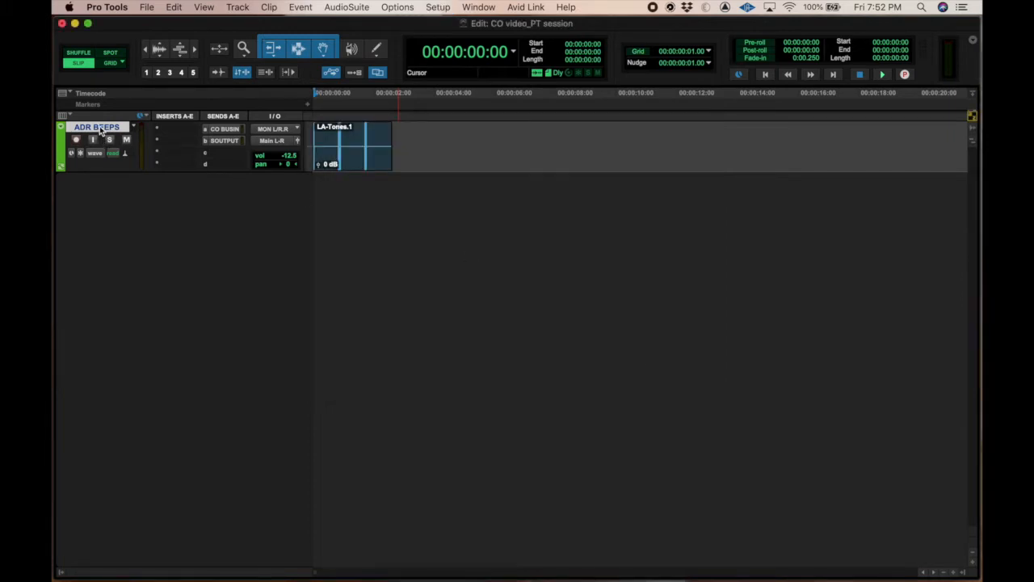
# Create a mono audio track named Talkback with input monitoring enabled and the interface's CH 1 as its input.
pyautogui.press('super+shift+n')
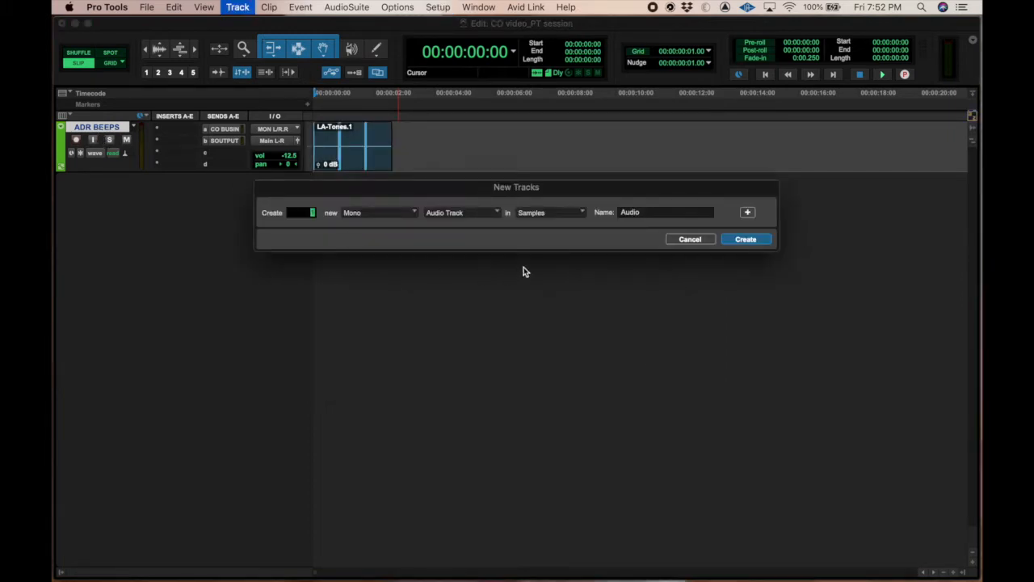
pyautogui.moveTo(661, 212); pyautogui.dragTo(610, 212)
pyautogui.write('Talkback')
pyautogui.press('Return')
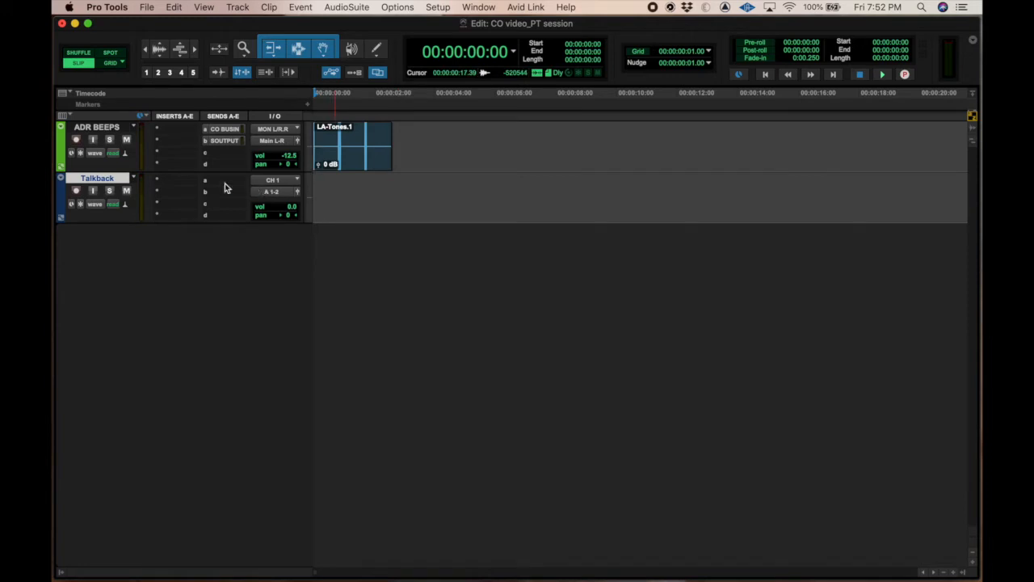
pyautogui.click(93, 192)
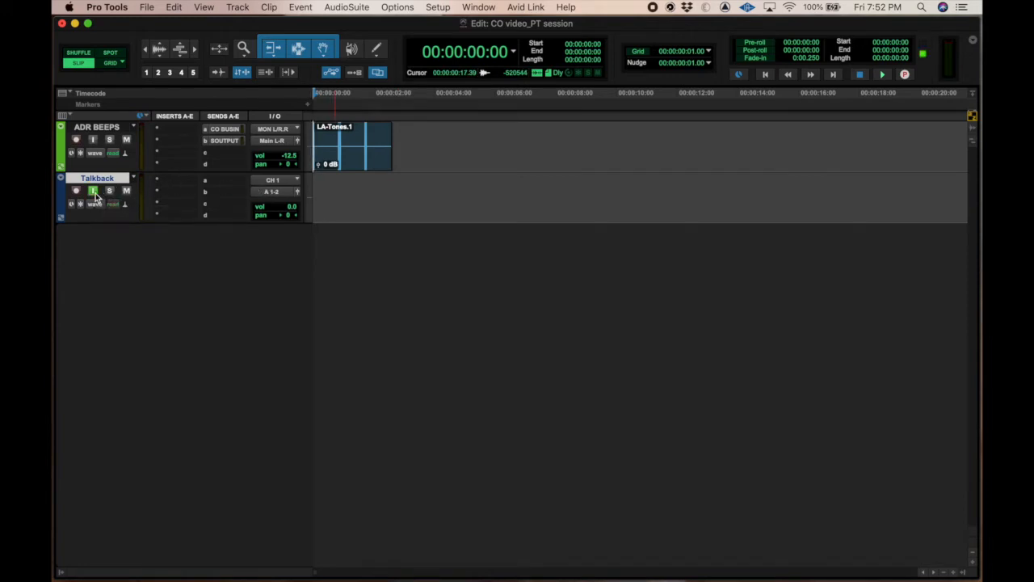
pyautogui.click(279, 184)
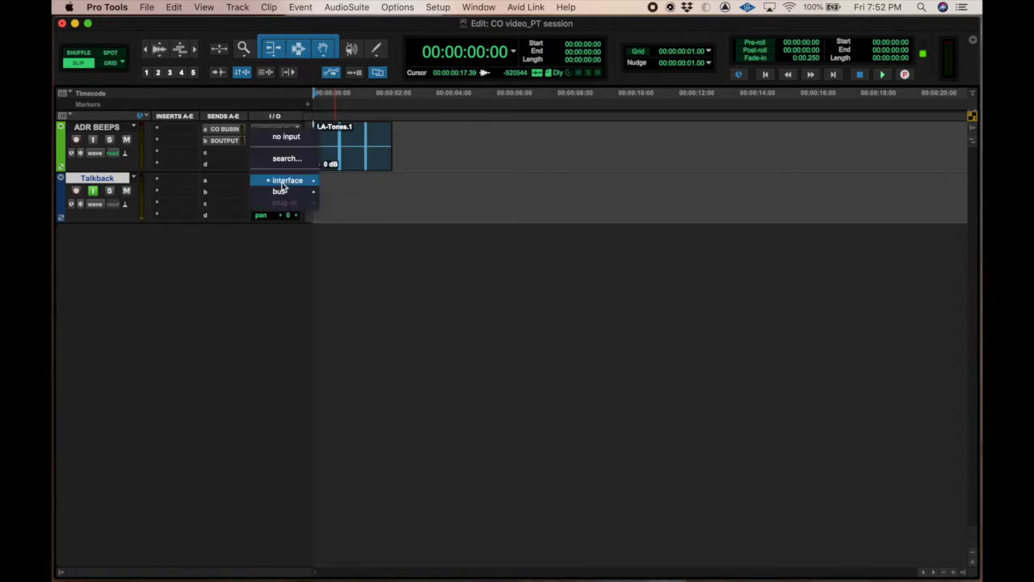
pyautogui.moveTo(288, 181)
pyautogui.click(353, 187)
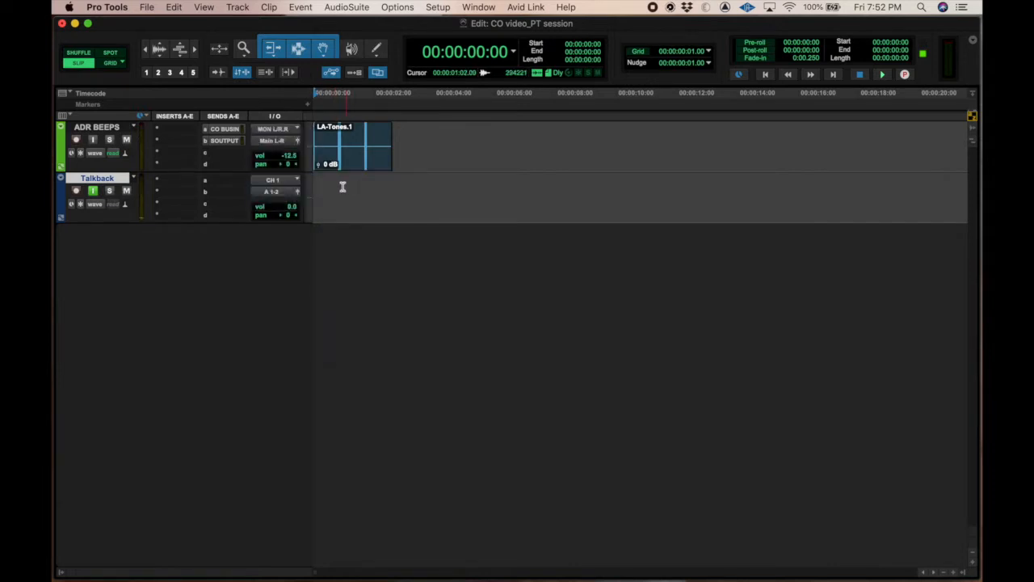
# Route the Talkback track's output to Bus 11-12 (Stereo).
pyautogui.click(271, 192)
pyautogui.moveTo(286, 204)
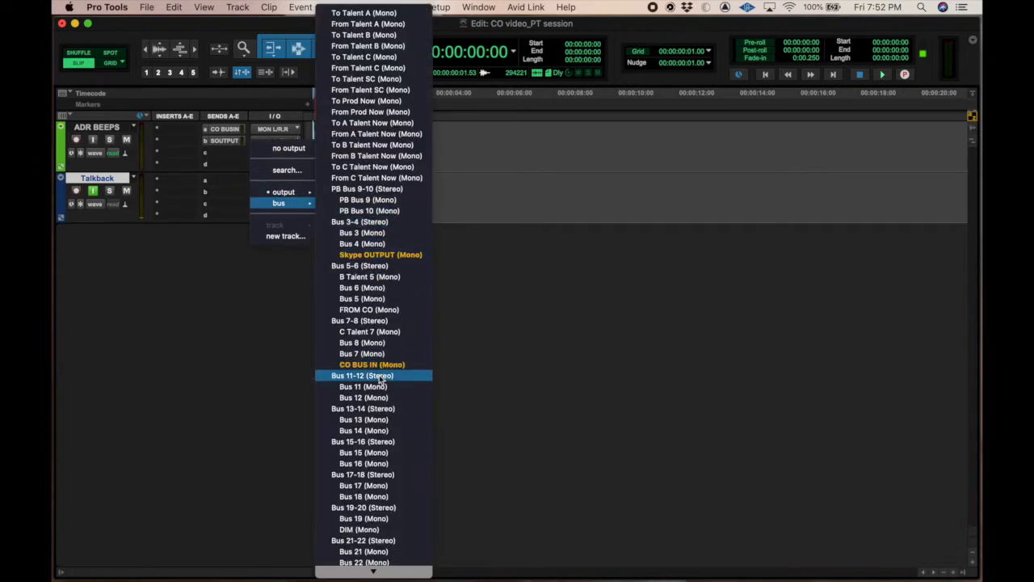
pyautogui.click(362, 376)
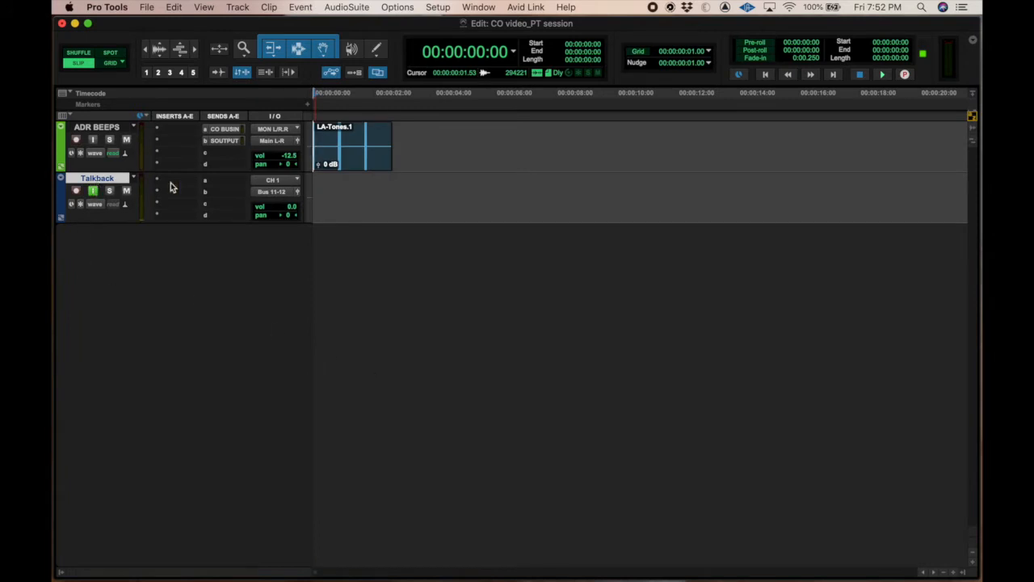
# Route the Talkback track's output to a new mono Aux Input track named TO CO, placed next to it.
pyautogui.click(274, 193)
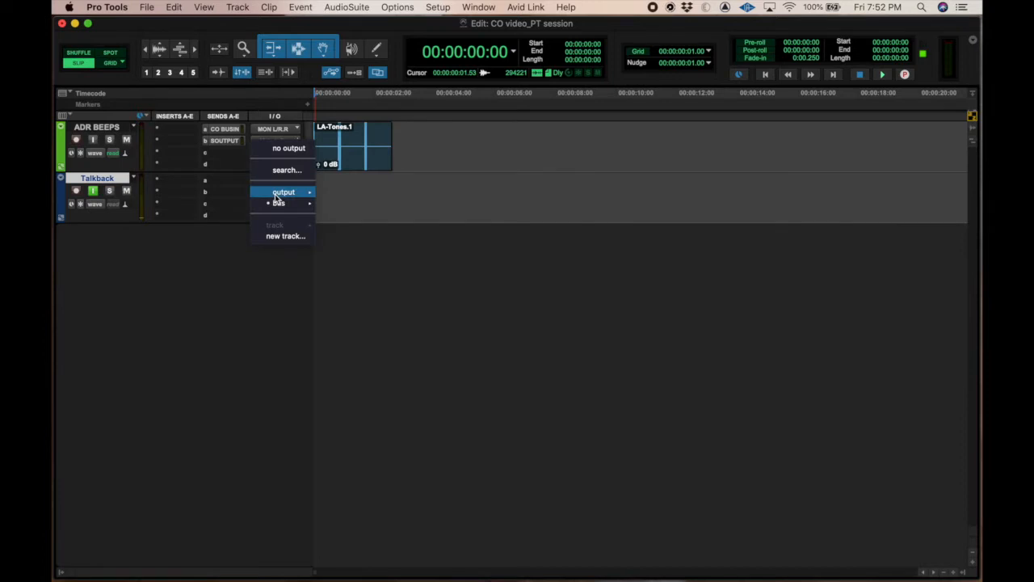
pyautogui.click(276, 236)
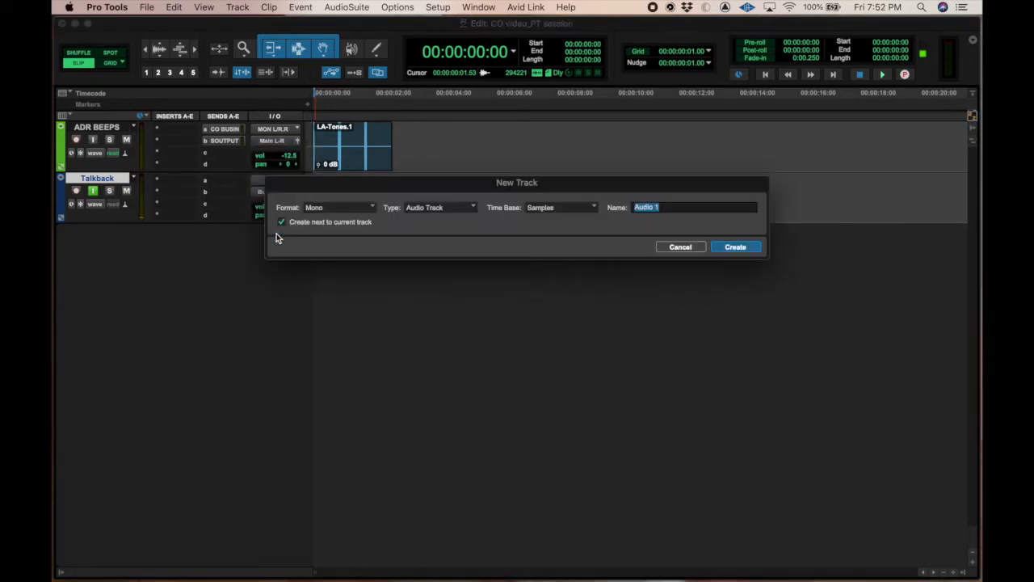
pyautogui.click(445, 209)
pyautogui.click(443, 198)
pyautogui.write('TO CO')
pyautogui.press('Return')
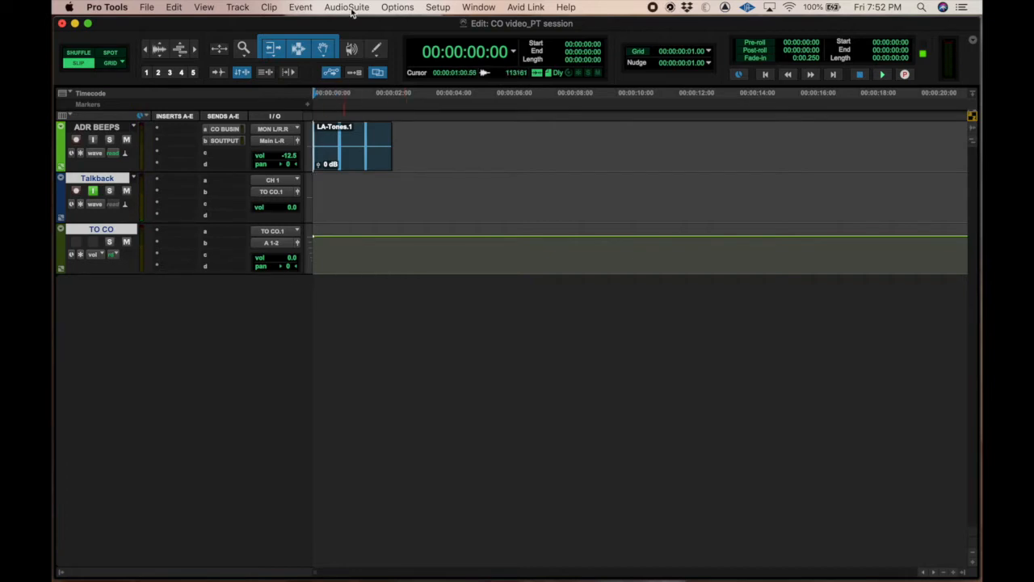
pyautogui.click(387, 7)
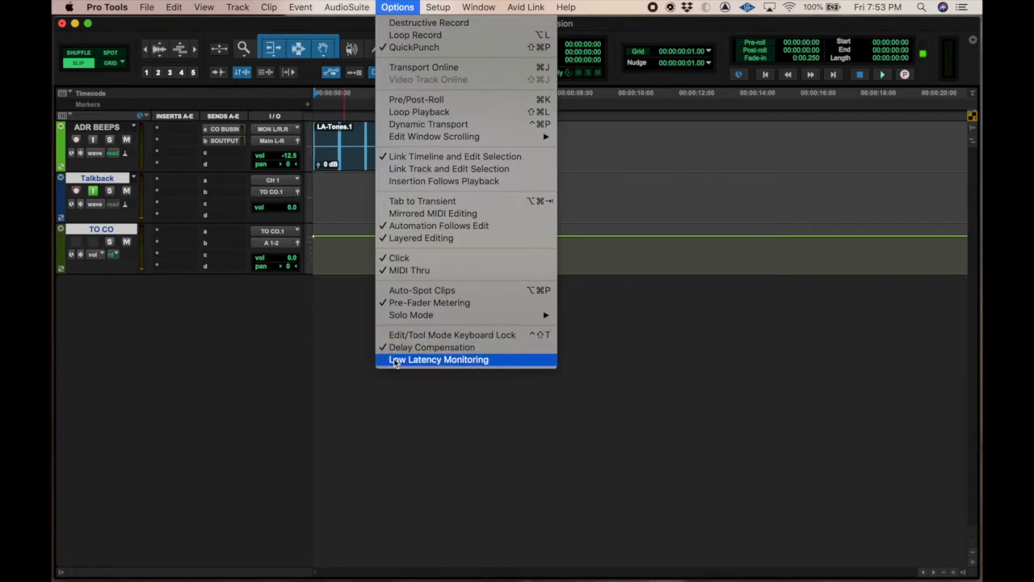
pyautogui.click(358, 347)
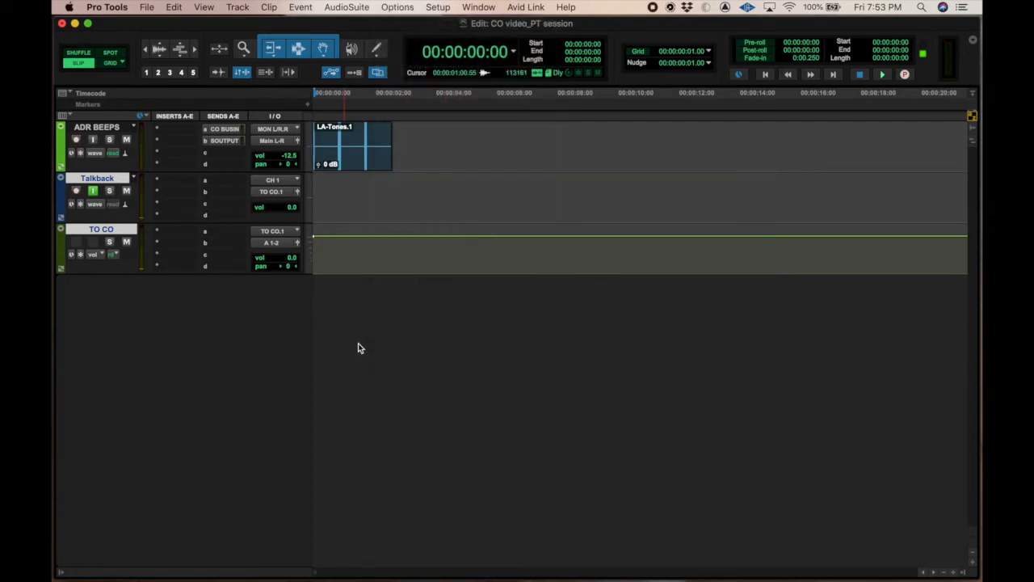
# Route the TO CO track's output to Bus 13-14 (Stereo).
pyautogui.click(271, 244)
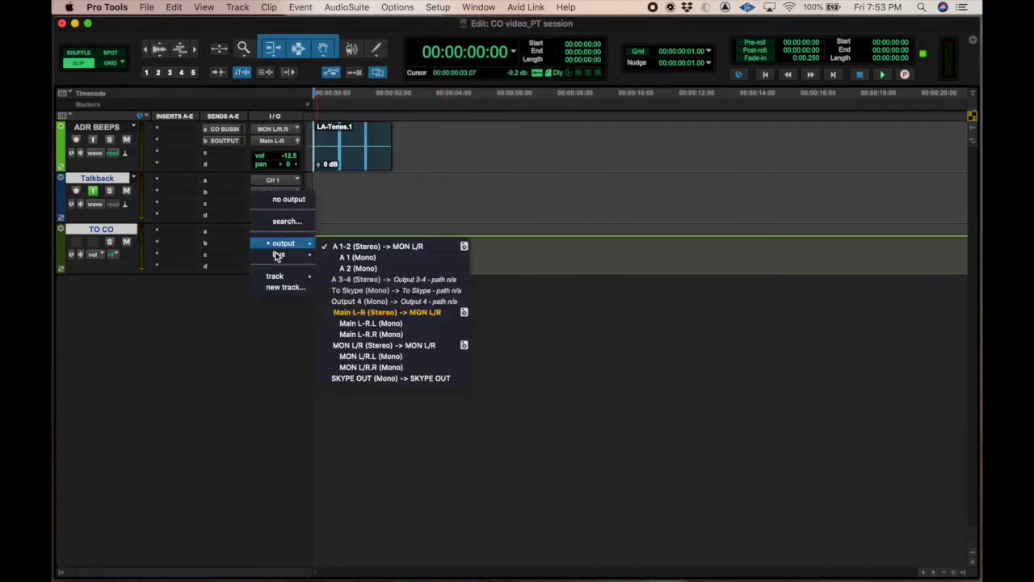
pyautogui.moveTo(281, 254)
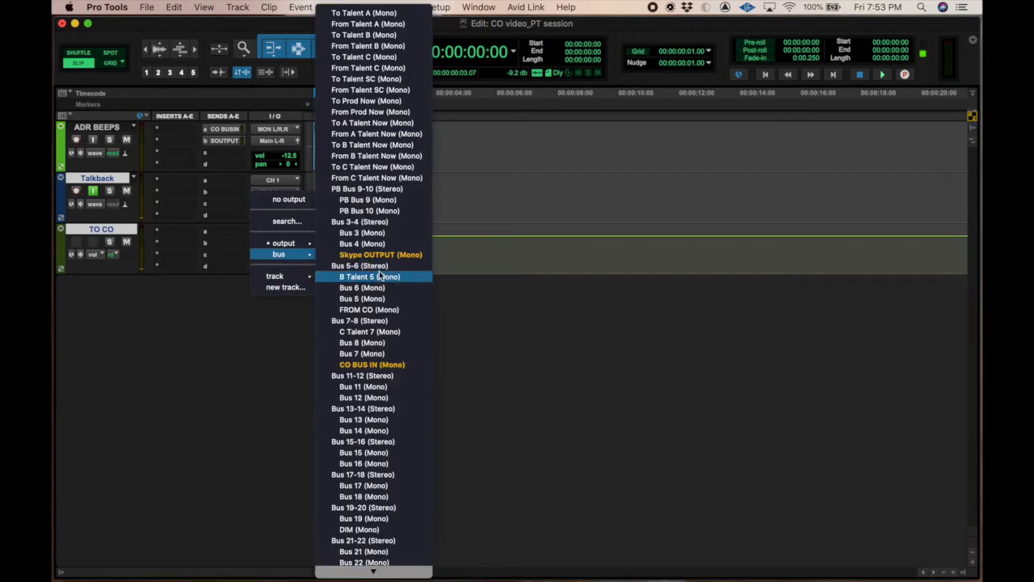
pyautogui.click(363, 408)
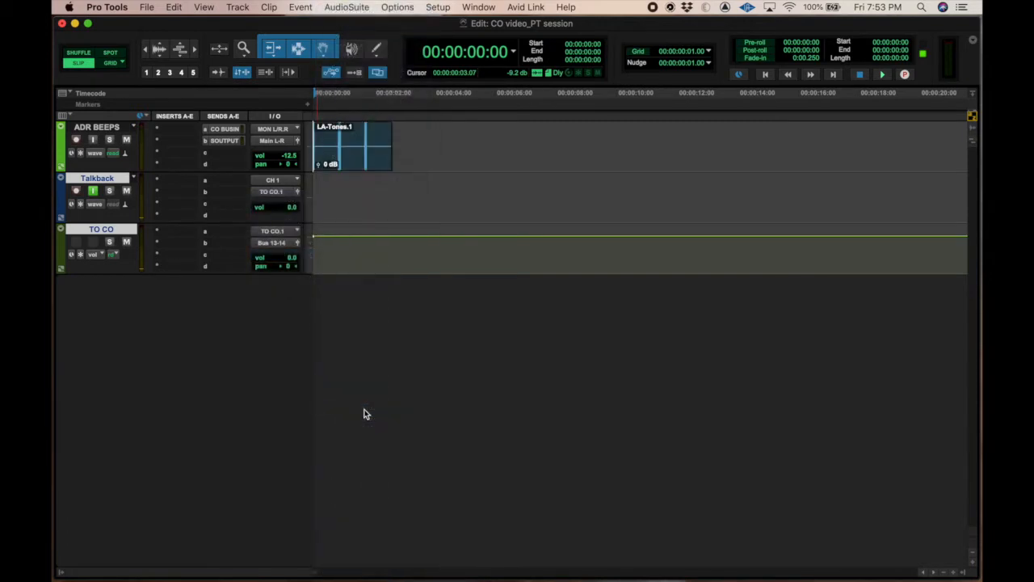
# Route the TO CO track's output to a new mono Aux Input track named FROM CO.
pyautogui.click(271, 242)
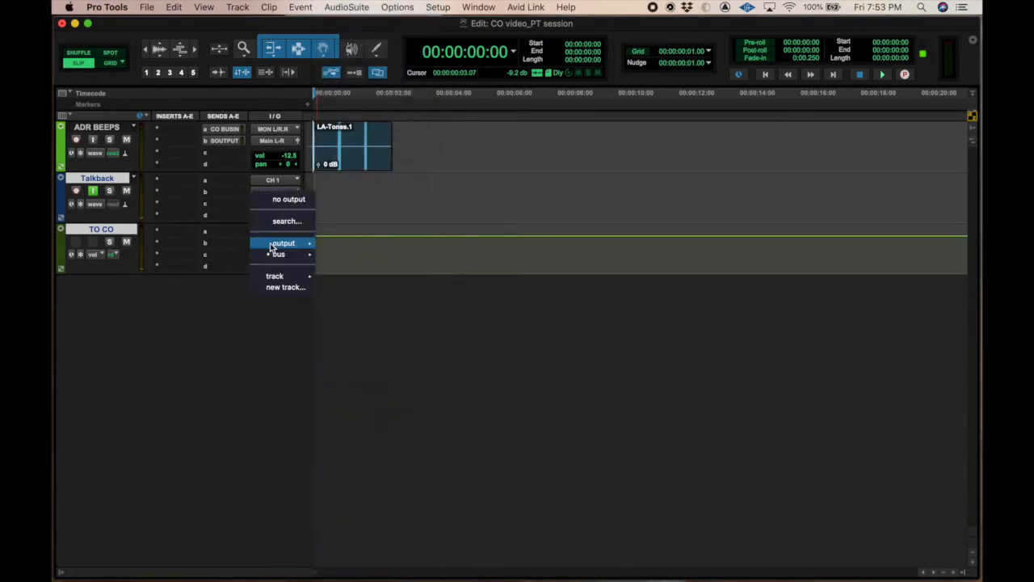
pyautogui.click(272, 288)
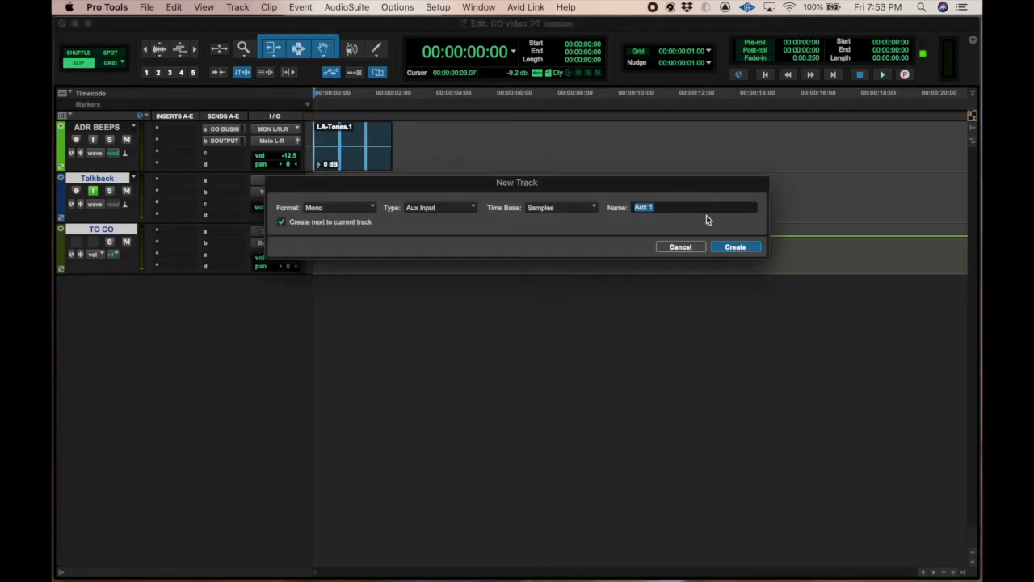
pyautogui.write('FROM CO')
pyautogui.press('Return')
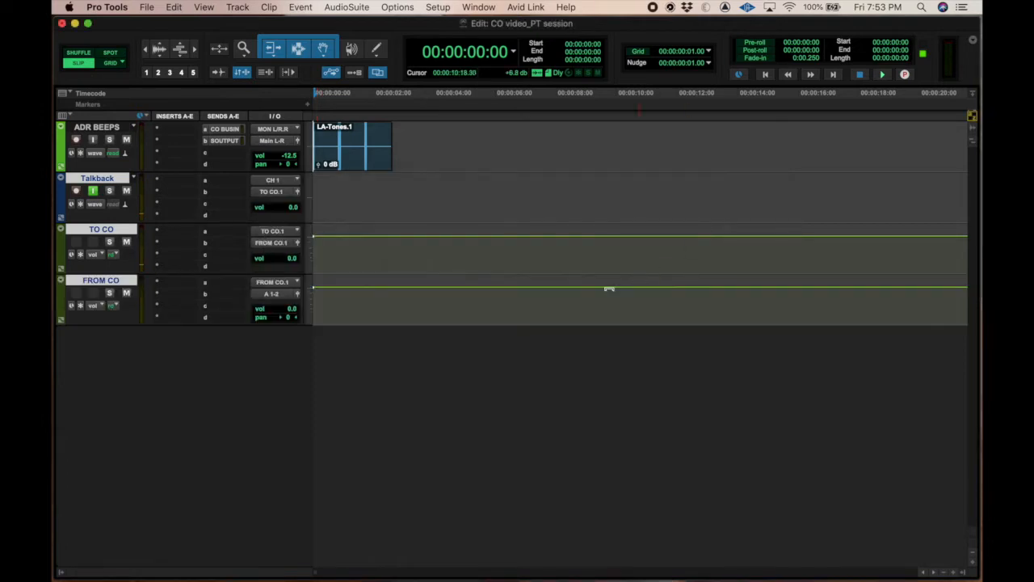
# Insert the ConnectionOpen (mono) plug-in in the first insert slot of the FROM CO track and close its window.
pyautogui.click(174, 285)
pyautogui.moveTo(206, 282)
pyautogui.moveTo(283, 287)
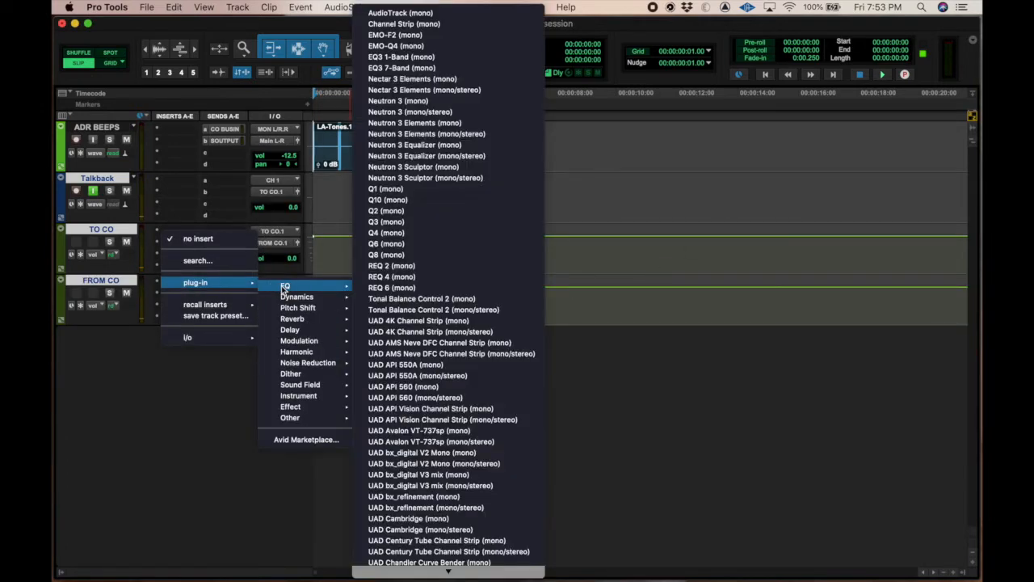
pyautogui.moveTo(305, 416)
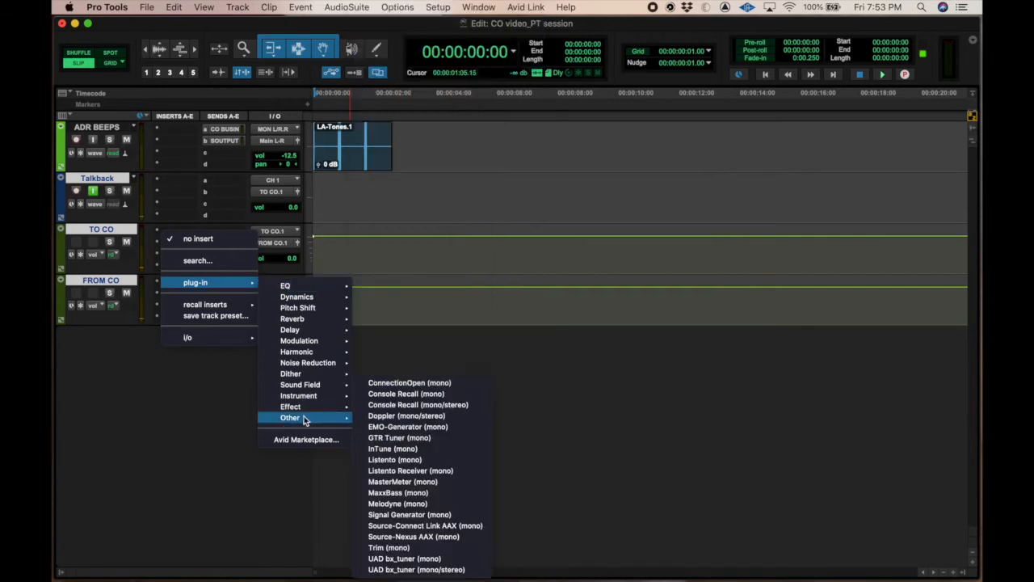
pyautogui.click(398, 384)
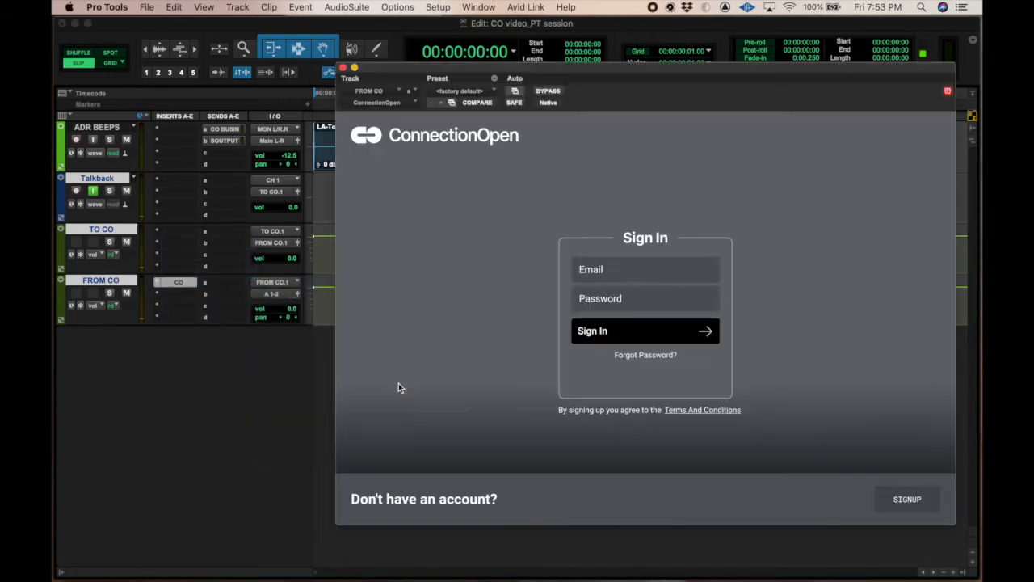
pyautogui.click(343, 70)
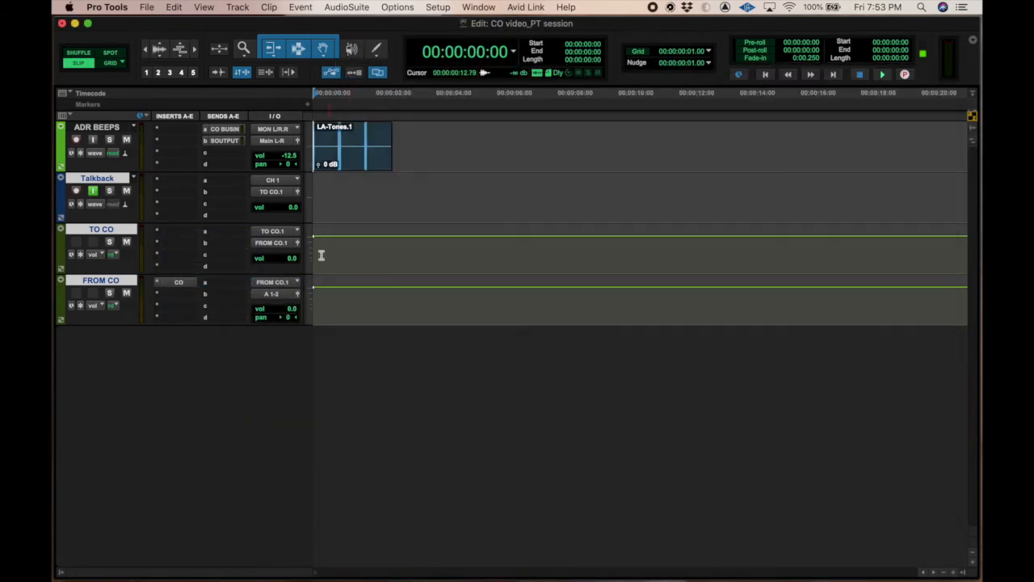
# Route the FROM CO track's output to Bus 15-16 (Stereo).
pyautogui.click(273, 294)
pyautogui.moveTo(302, 299)
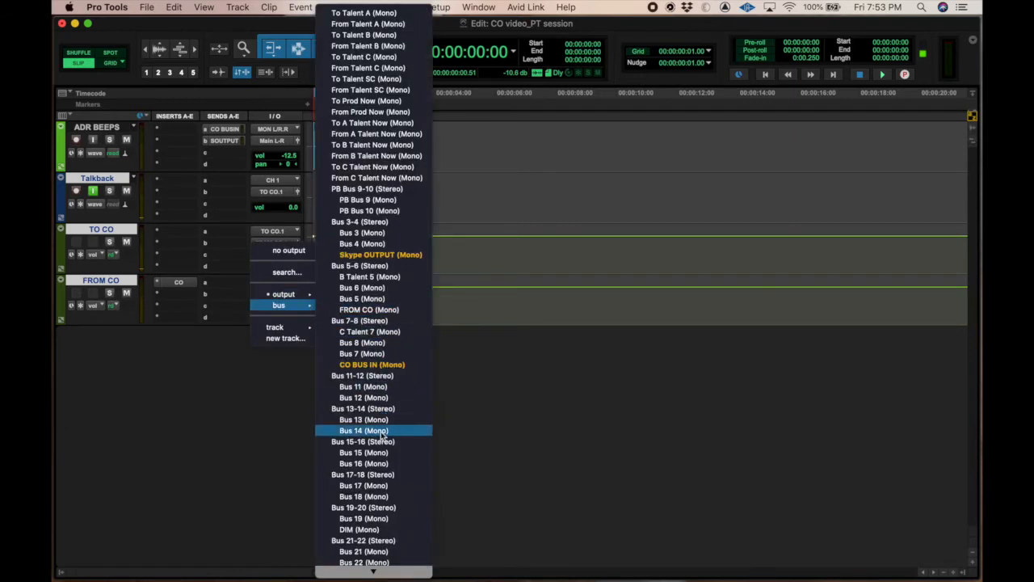
pyautogui.click(378, 441)
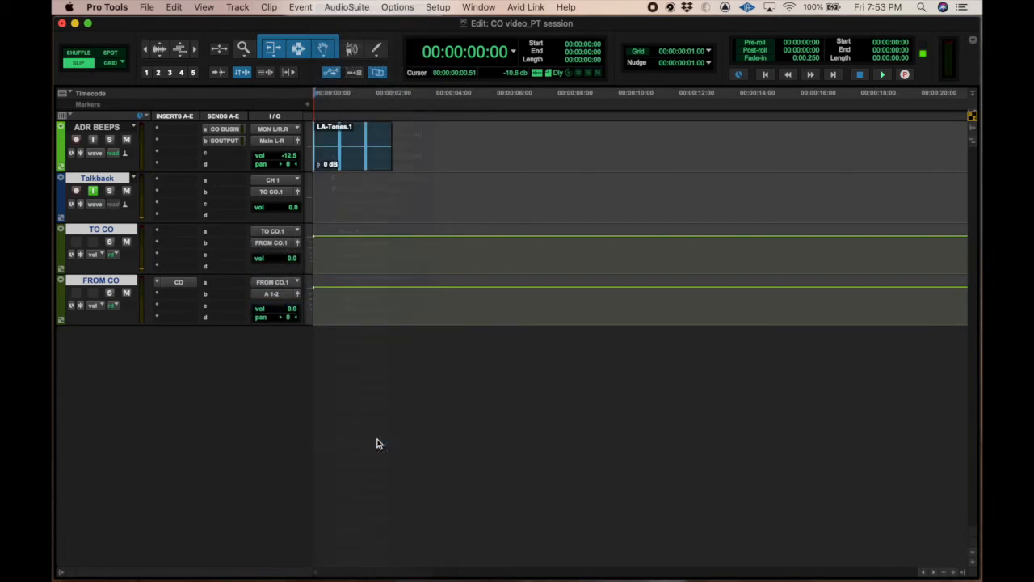
# Route the FROM CO track's output to a new mono audio track named CO RECORD.
pyautogui.click(271, 296)
pyautogui.click(282, 340)
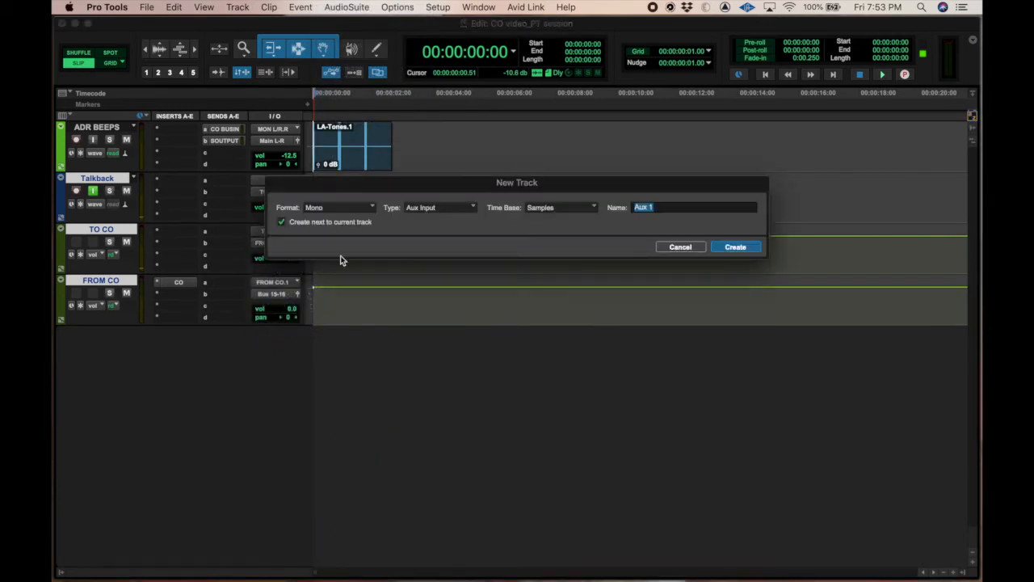
pyautogui.click(416, 208)
pyautogui.click(440, 219)
pyautogui.write('CO RECORD')
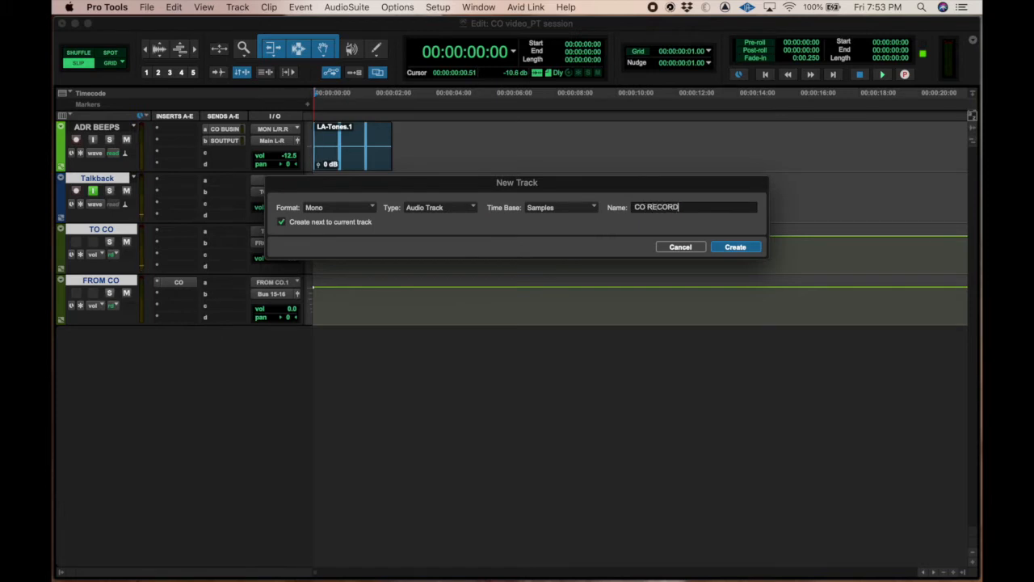
pyautogui.press('Return')
# Set the CO RECORD track's output to Main L-R (Stereo), then enable its input monitoring and record arming.
pyautogui.click(273, 345)
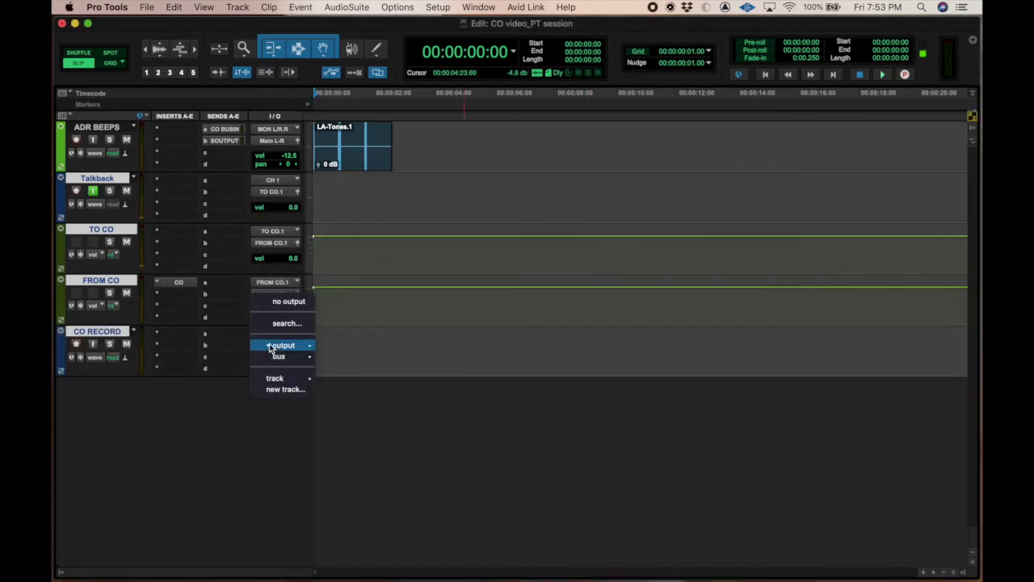
pyautogui.moveTo(271, 347)
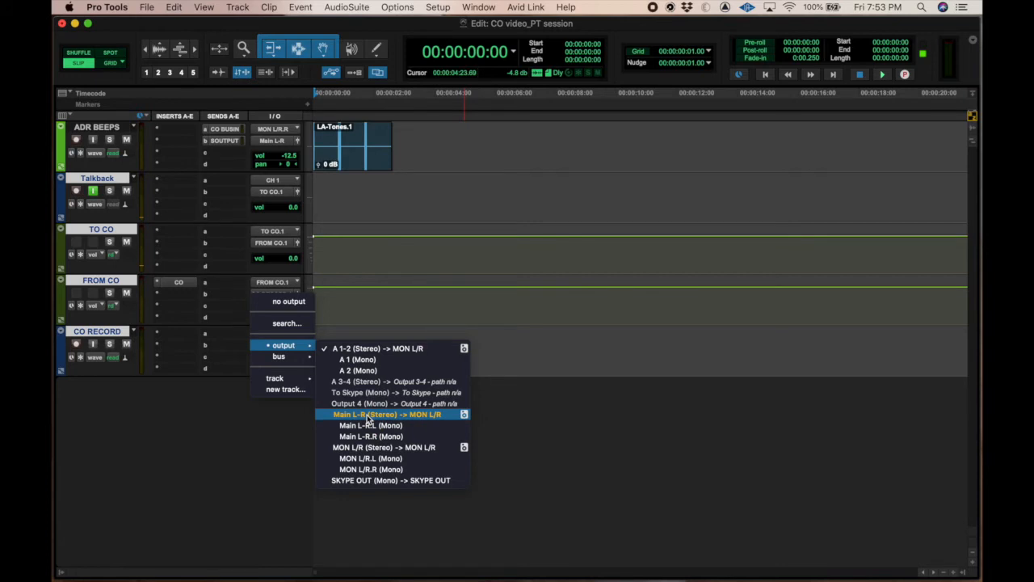
pyautogui.click(368, 414)
pyautogui.click(92, 344)
pyautogui.click(77, 345)
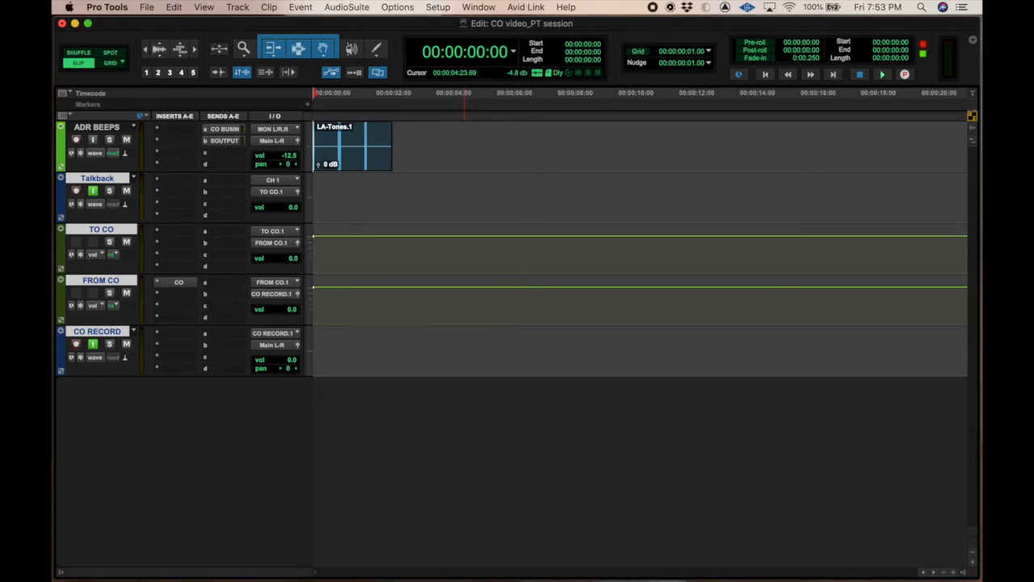
# Open the ConnectionOpen plug-in on the FROM CO track and move its window clear of the track controls.
pyautogui.click(178, 282)
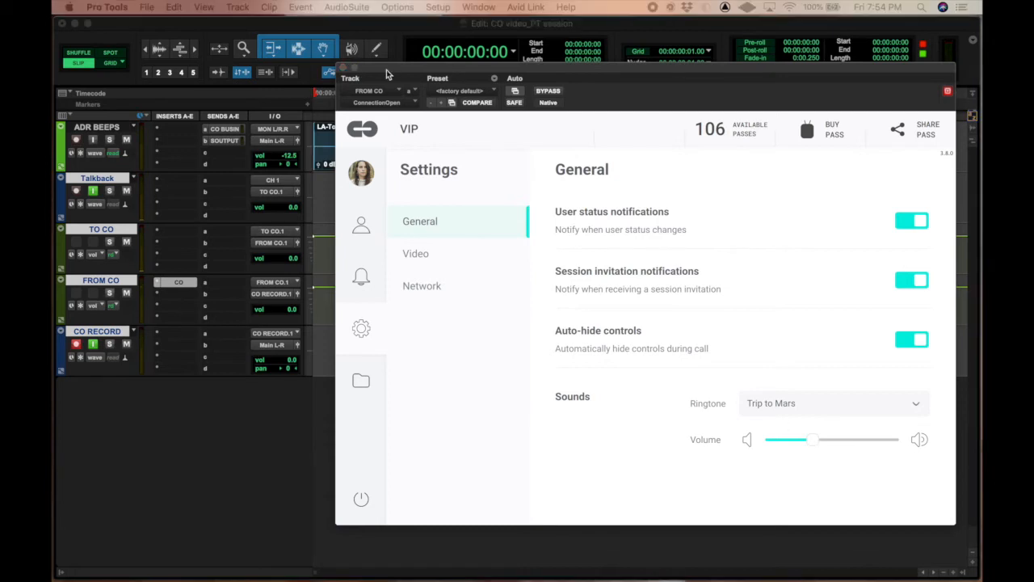
pyautogui.moveTo(391, 73); pyautogui.dragTo(534, 26)
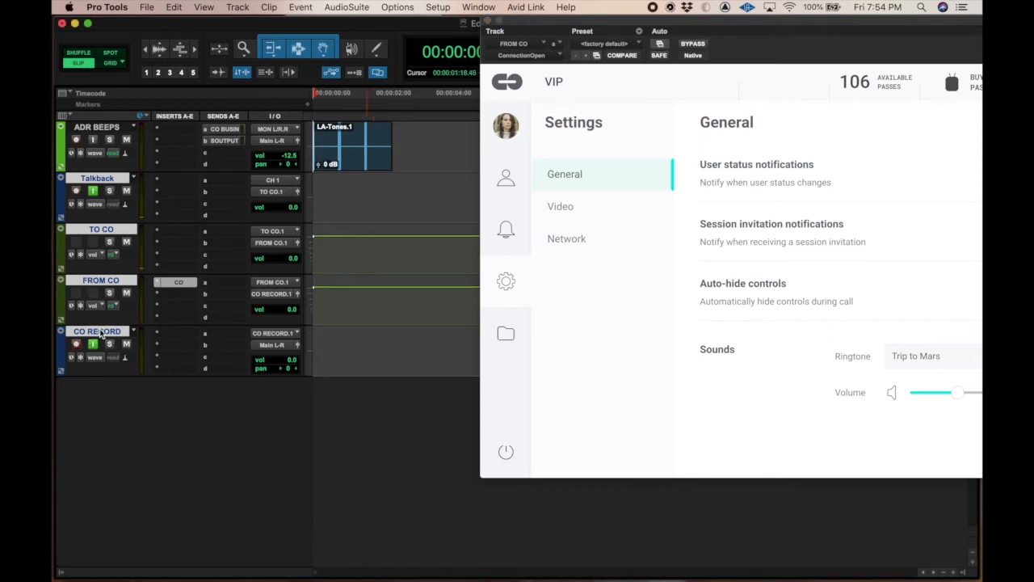
# Create a mono audio track named KEEPER below CO RECORD.
pyautogui.press('super+shift+n')
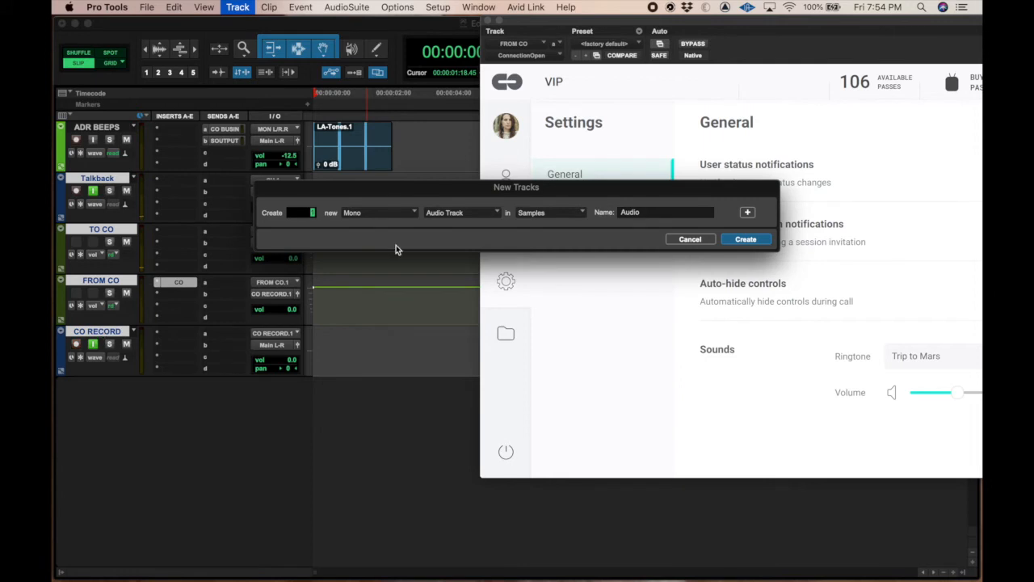
pyautogui.moveTo(650, 210); pyautogui.dragTo(604, 217)
pyautogui.write('KEEPER')
pyautogui.press('Return')
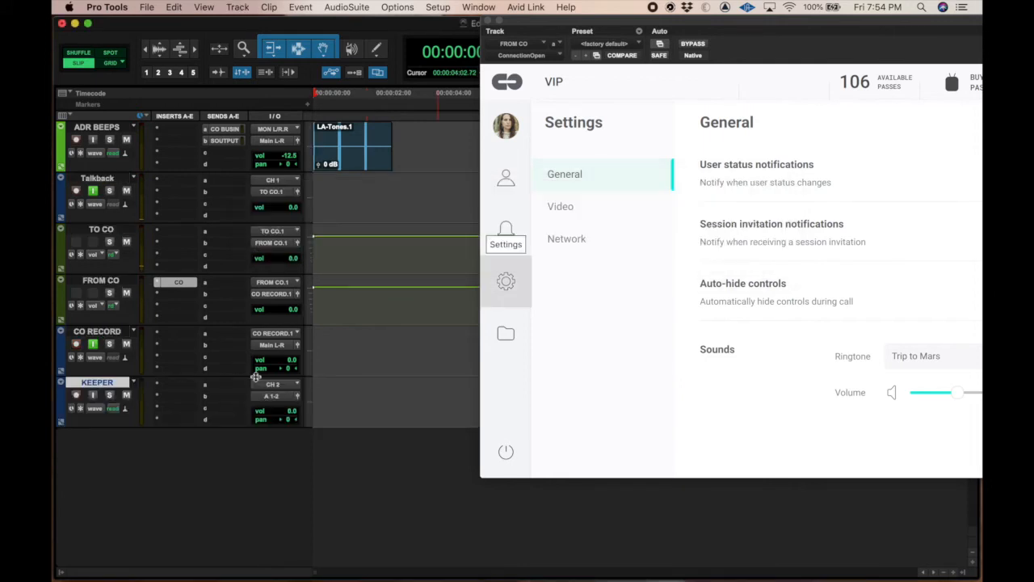
# Set the KEEPER track's input to no input and its output to Main L-R (Stereo).
pyautogui.click(274, 384)
pyautogui.click(284, 342)
pyautogui.click(274, 395)
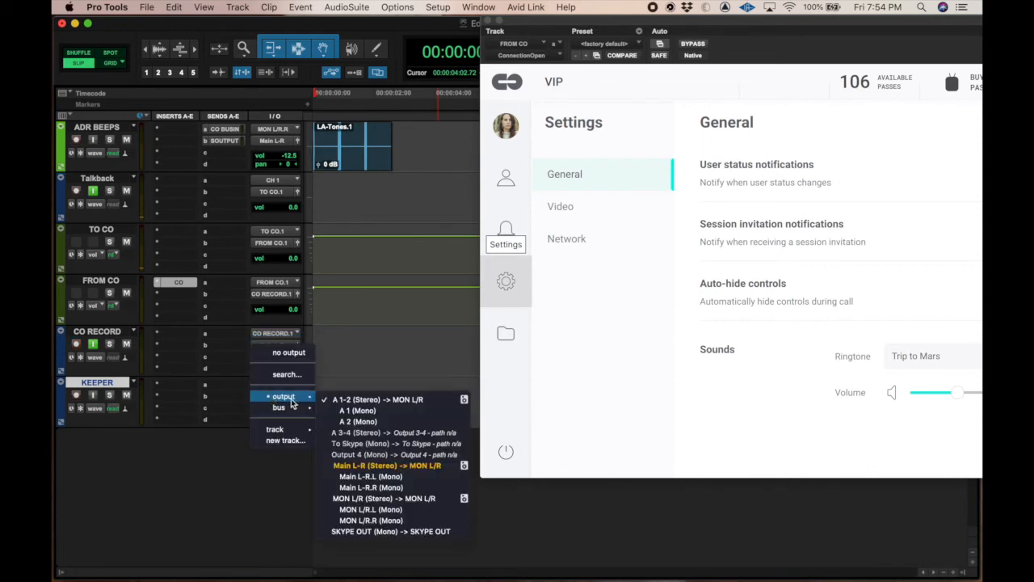
pyautogui.click(355, 466)
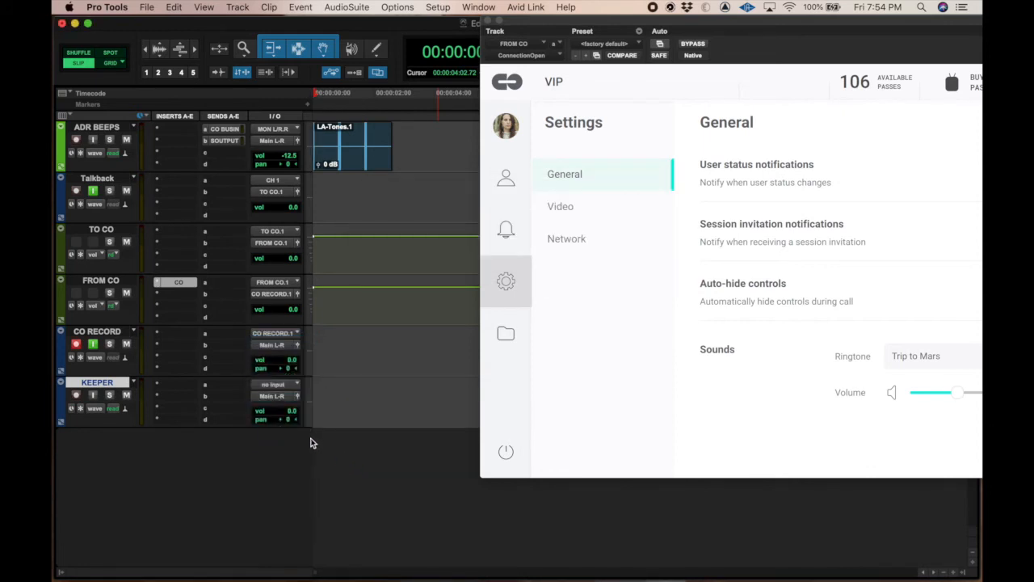
# Add a send to the TO CO bus on the KEEPER track, raise its level, and close the send window.
pyautogui.click(231, 392)
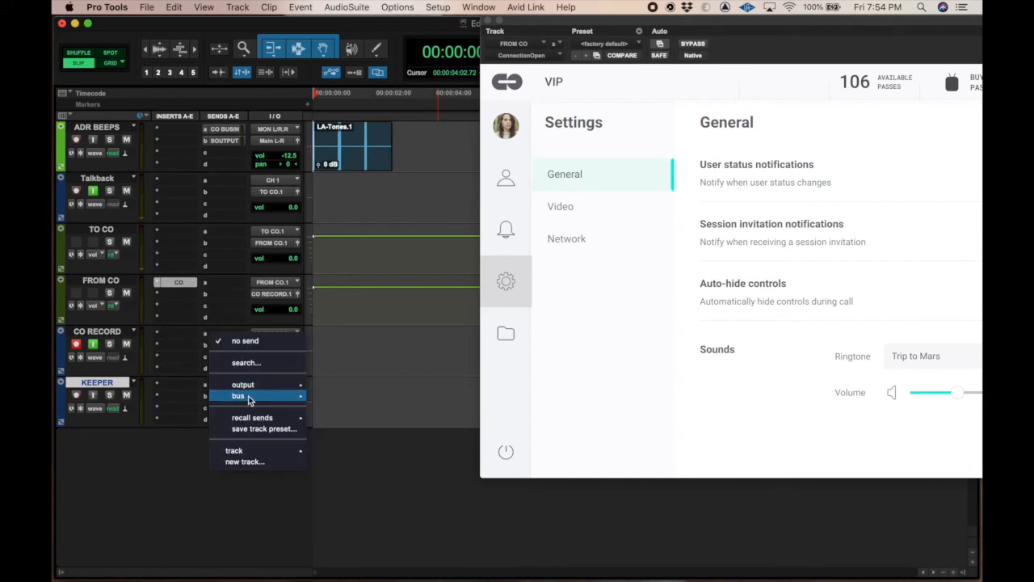
pyautogui.moveTo(248, 399)
pyautogui.scroll(-10, 355, 484)
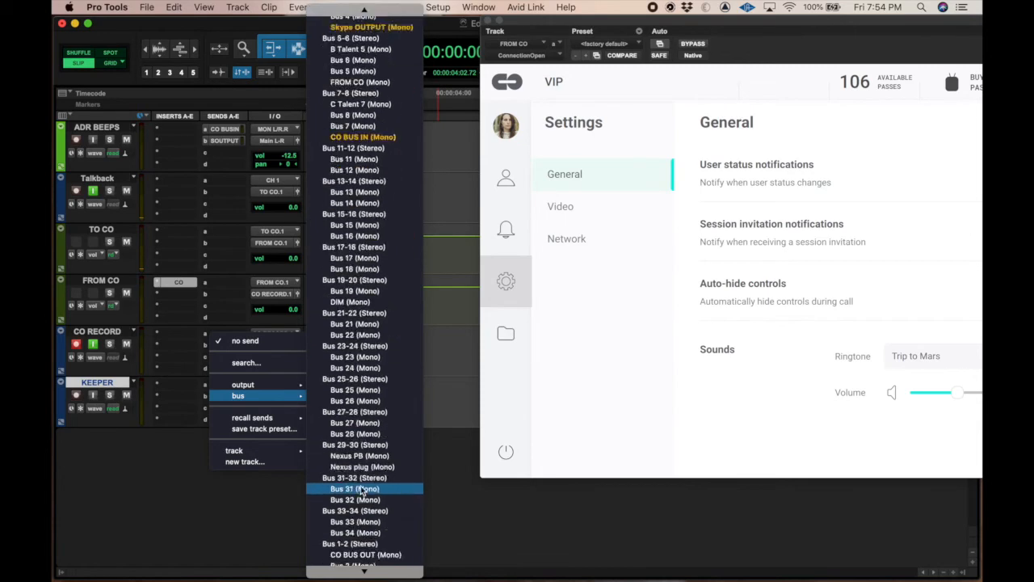
pyautogui.click(358, 548)
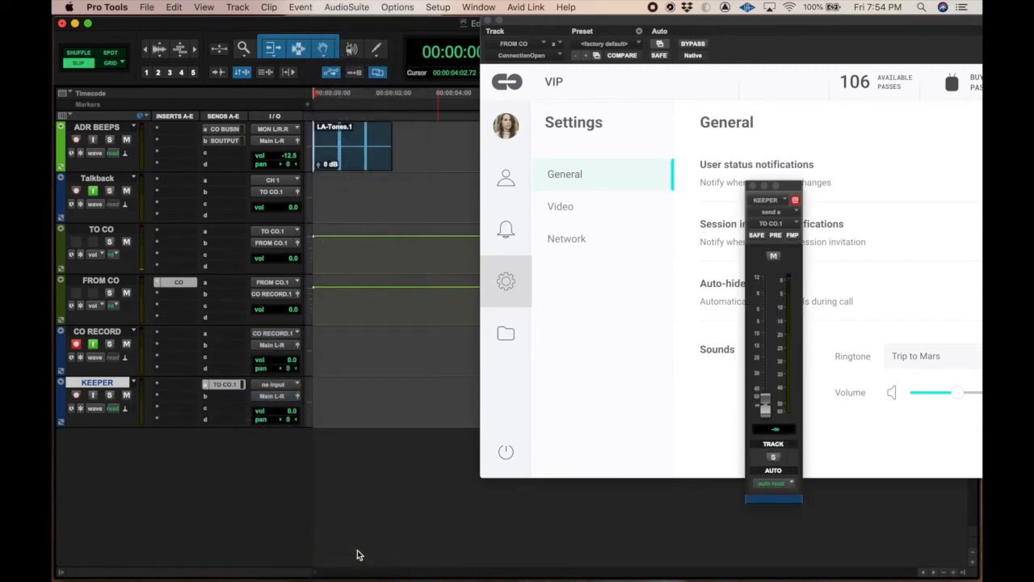
pyautogui.click(769, 403)
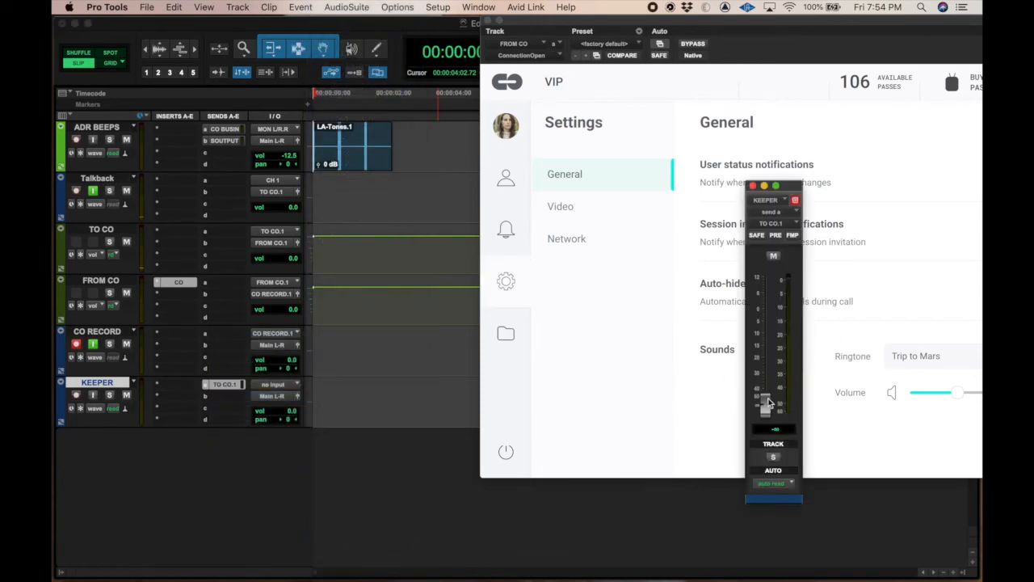
pyautogui.click(753, 185)
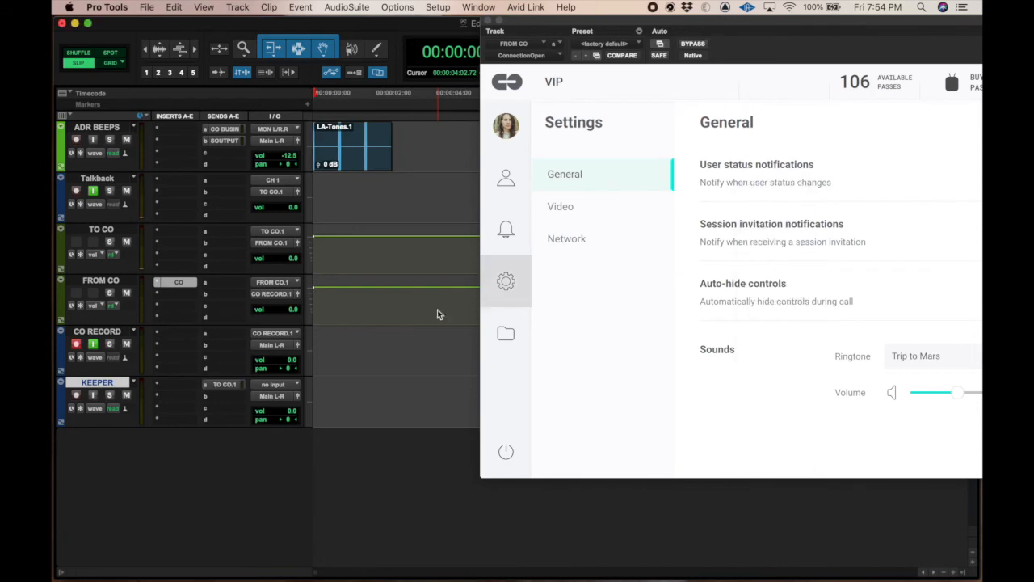
# Copy KEEPER's TO CO send over the first send on ADR BEEPS and remove that track's second send.
pyautogui.click(412, 343)
pyautogui.moveTo(226, 390); pyautogui.dragTo(219, 131)
pyautogui.click(206, 142)
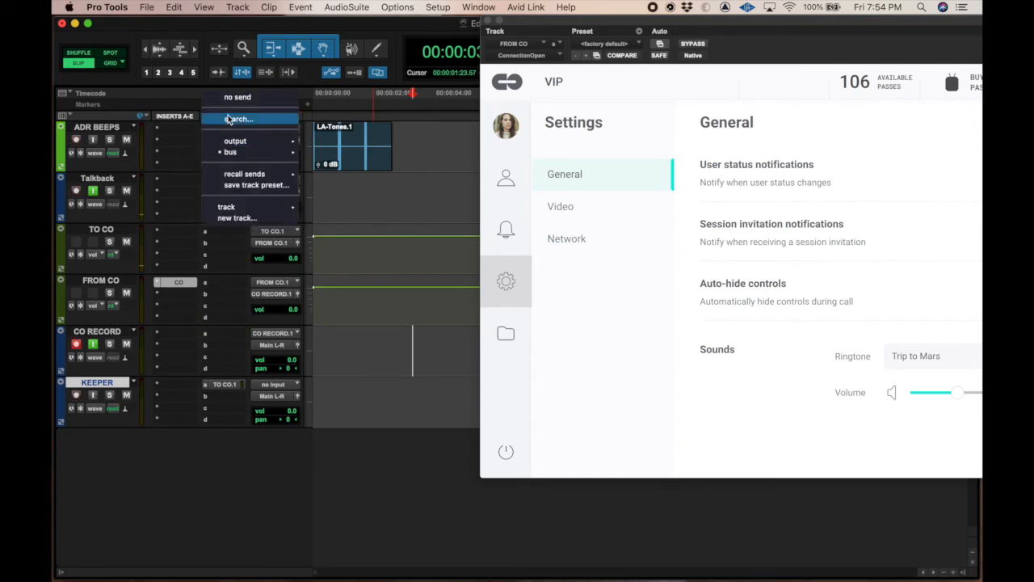
pyautogui.click(234, 98)
# Record a test take on the CO RECORD track and close the ConnectionOpen plug-in window.
pyautogui.click(411, 386)
pyautogui.press('super+space')
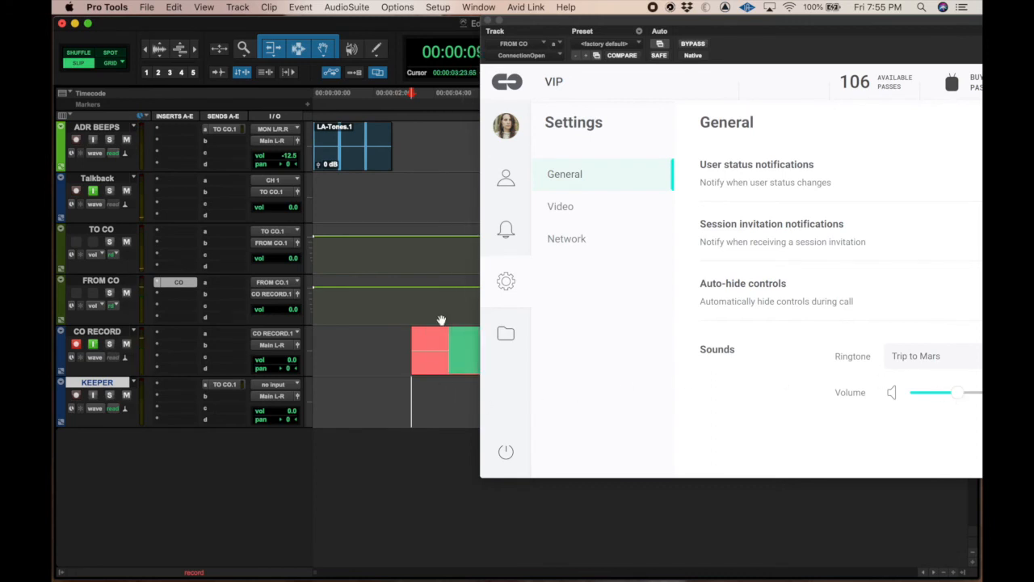
pyautogui.click(488, 21)
pyautogui.press('space')
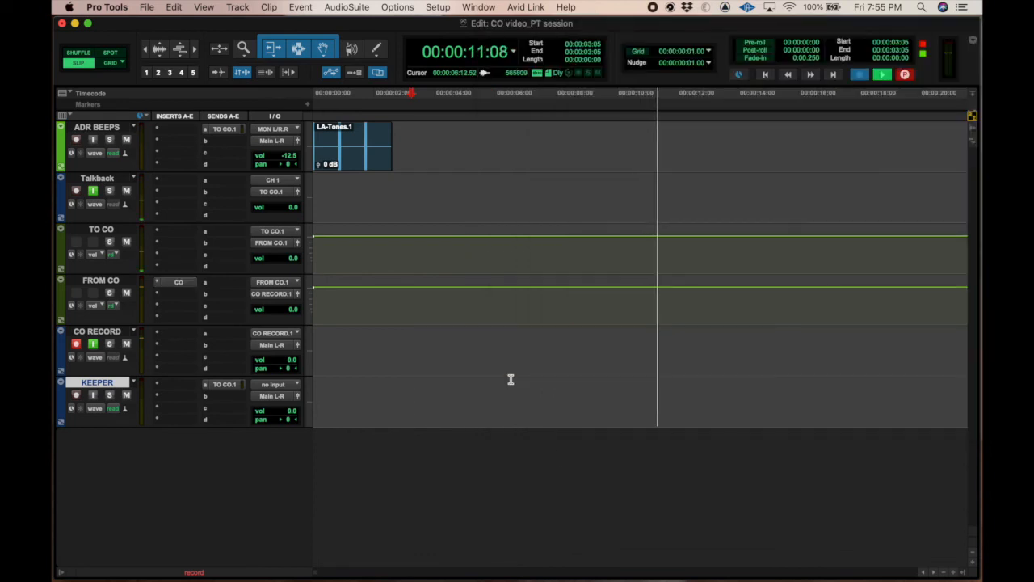
# Move the recorded clip from CO RECORD down to the KEEPER track at the same time position and play it back.
pyautogui.moveTo(501, 372); pyautogui.dragTo(493, 403)
pyautogui.click(393, 389)
pyautogui.press('space')
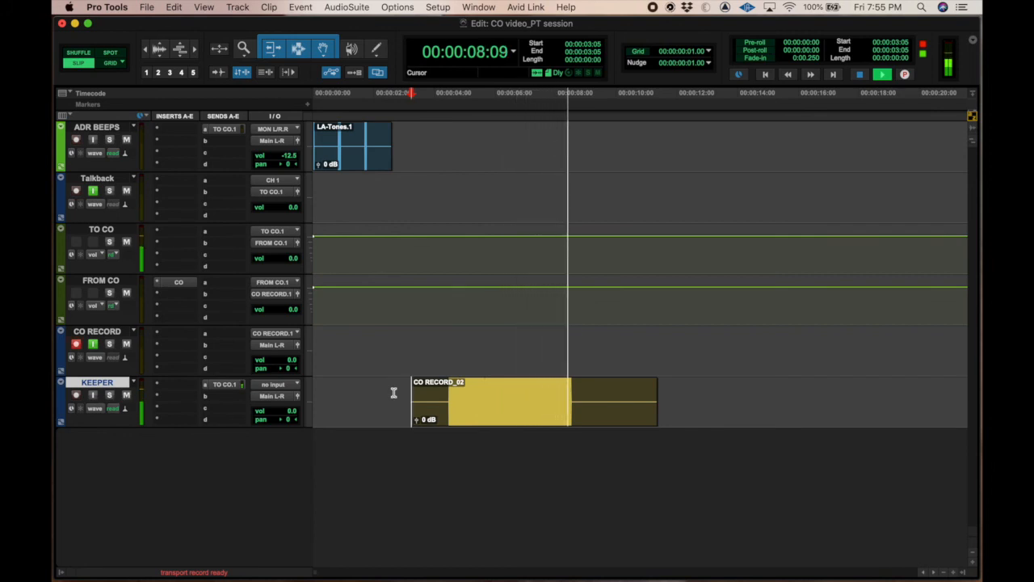
pyautogui.press('space')
pyautogui.press('super+Tab')
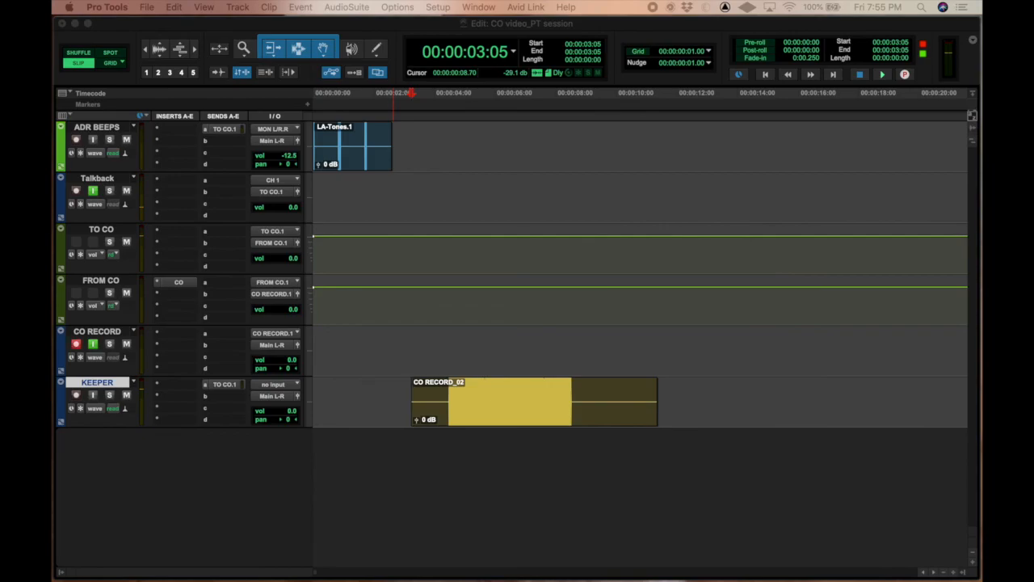